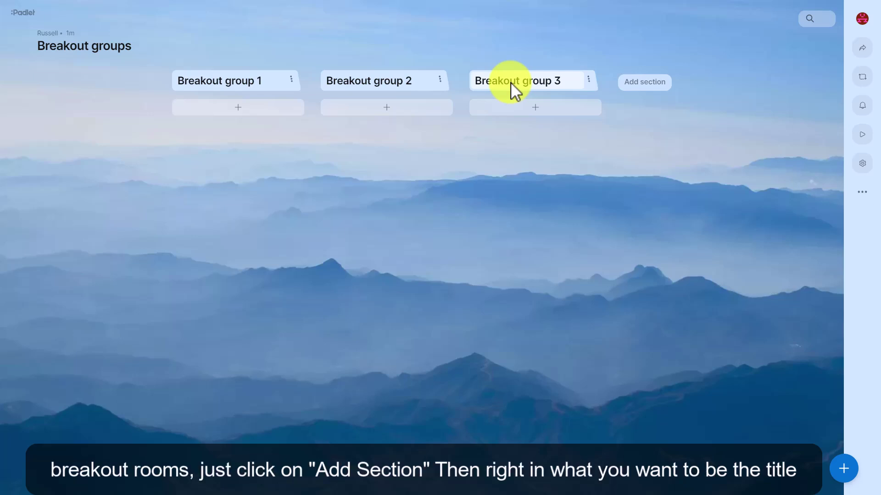
Add a fourth section to the board and title it "Breakout group 4"
{"action": "left_click", "coordinate": [642, 83]}
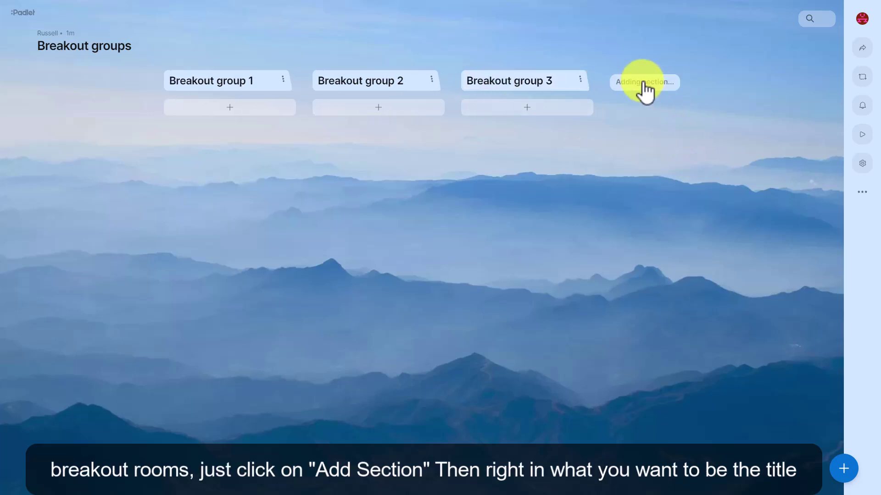
{"action": "left_click", "coordinate": [612, 81]}
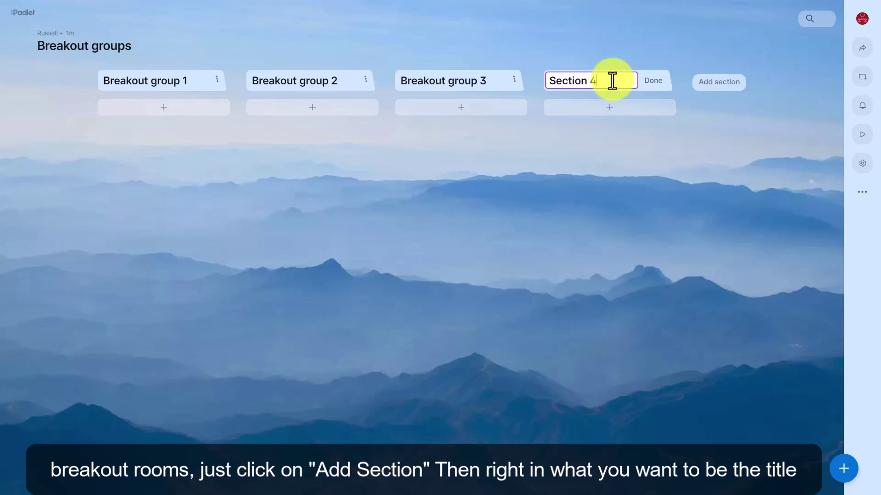
{"action": "key", "text": "BackSpace"}
{"action": "key", "text": "BackSpace"}
{"action": "key", "text": "BackSpace"}
{"action": "key", "text": "BackSpace"}
{"action": "key", "text": "BackSpace"}
{"action": "key", "text": "BackSpace"}
{"action": "key", "text": "BackSpace"}
{"action": "key", "text": "BackSpace"}
{"action": "key", "text": "BackSpace"}
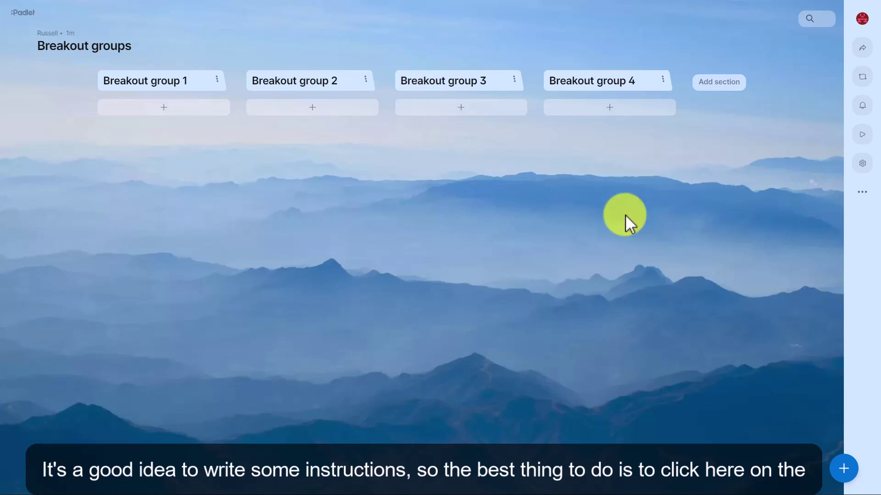
Set the board title to "Is ChatGPT a positive thing for education?" and add a description asking groups to discuss and explain their opinion
{"action": "left_click", "coordinate": [865, 165]}
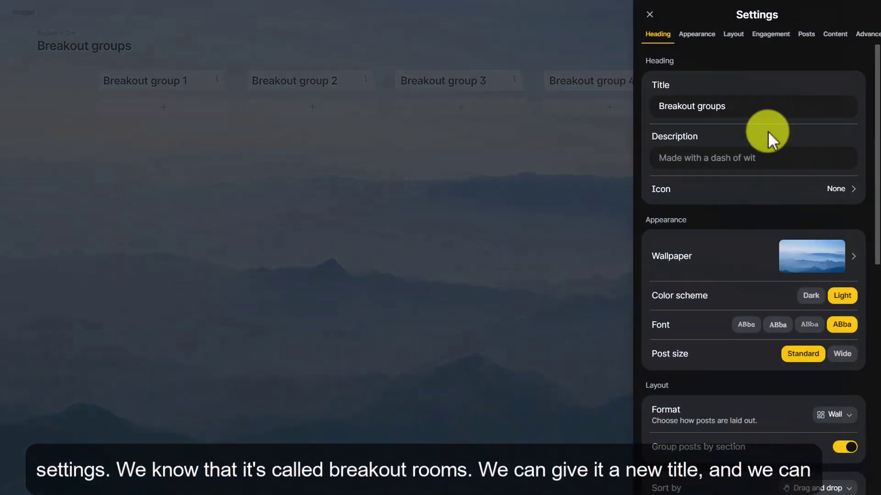
{"action": "left_click", "coordinate": [749, 107]}
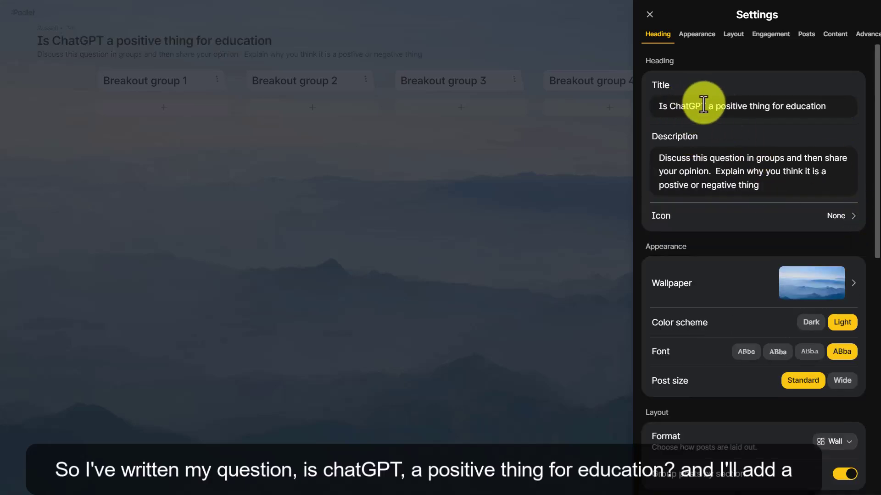
{"action": "left_click", "coordinate": [833, 103]}
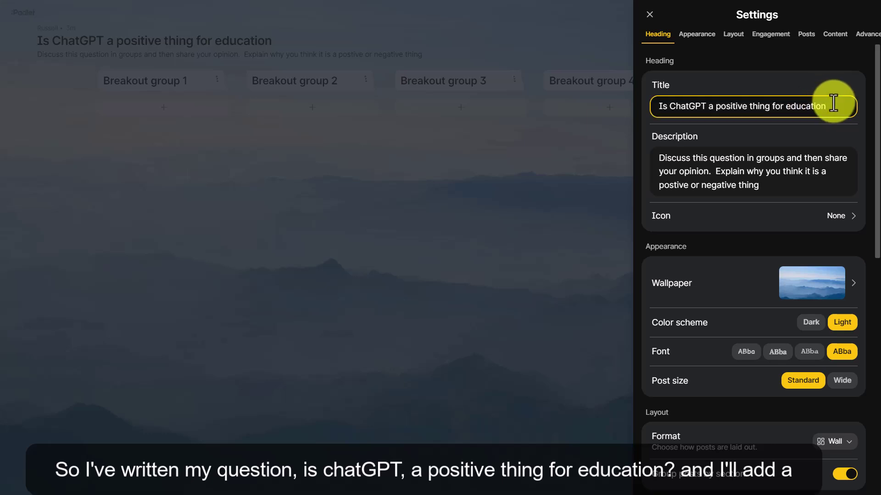
{"action": "type", "text": "?"}
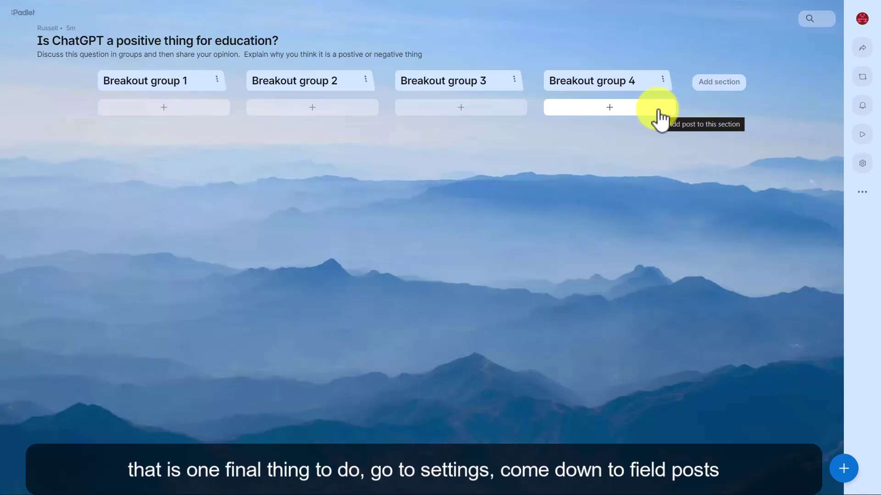
In the board's post field settings, set the attachment field to None and save the change
{"action": "left_click", "coordinate": [862, 165]}
{"action": "left_click_drag", "start_coordinate": [870, 175], "coordinate": [870, 343]}
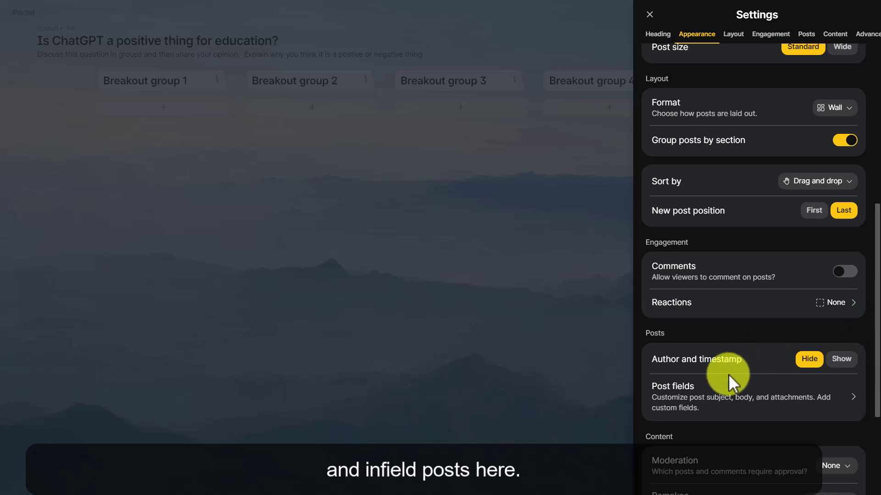
{"action": "left_click", "coordinate": [695, 401]}
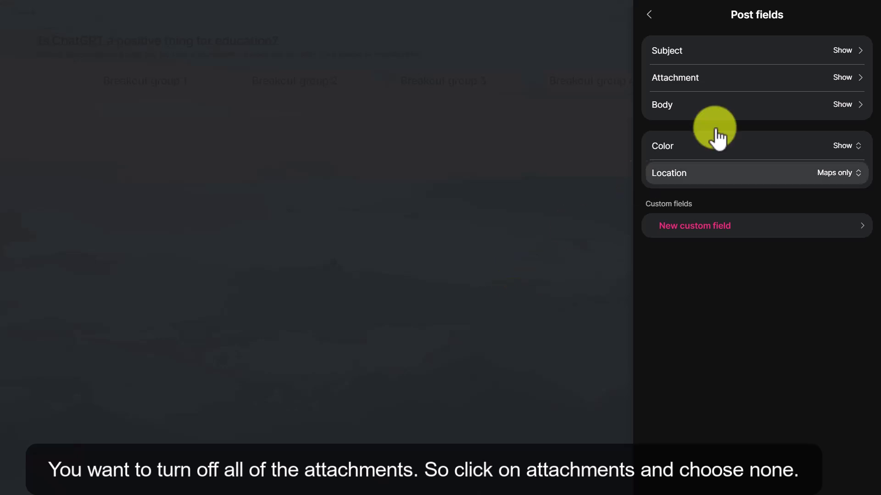
{"action": "left_click", "coordinate": [793, 85]}
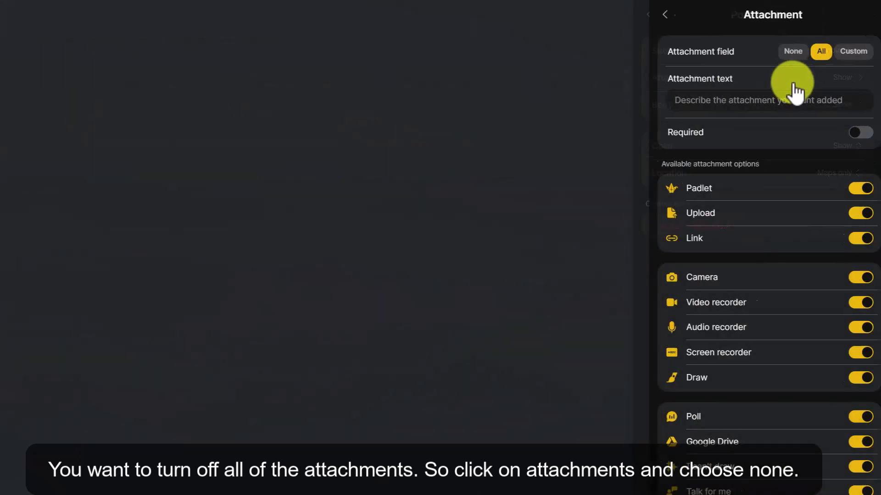
{"action": "left_click", "coordinate": [778, 52]}
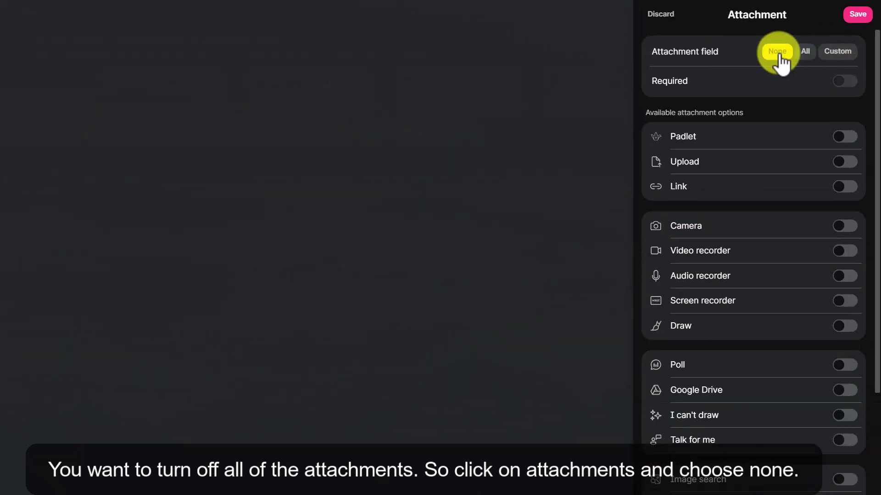
{"action": "left_click", "coordinate": [857, 15]}
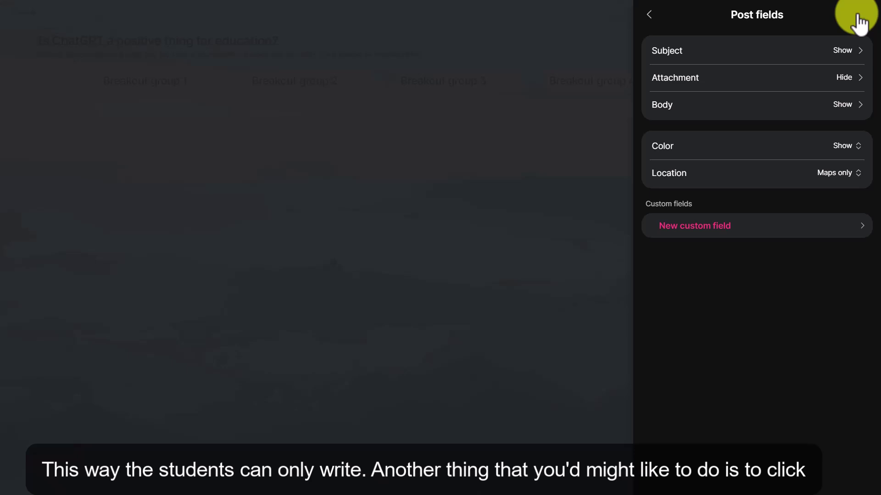
Set the subject field's placeholder text to "group" with the field shown, and return to the board
{"action": "left_click", "coordinate": [718, 57]}
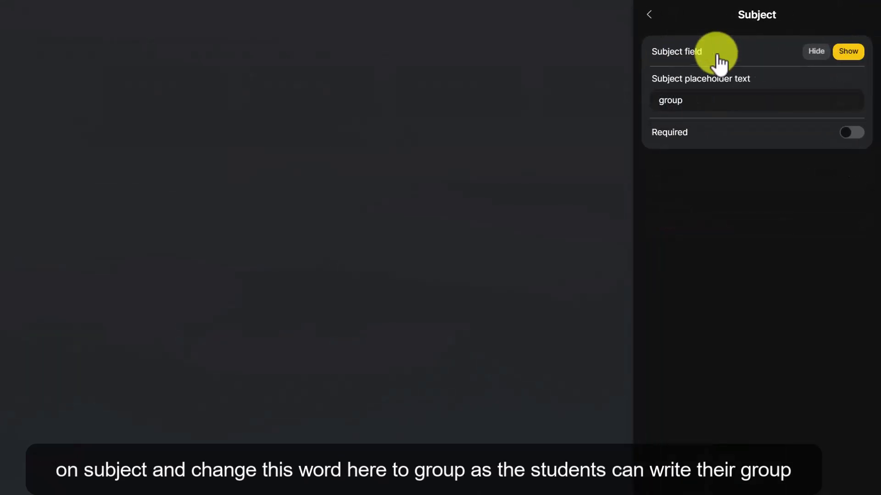
{"action": "left_click", "coordinate": [689, 104]}
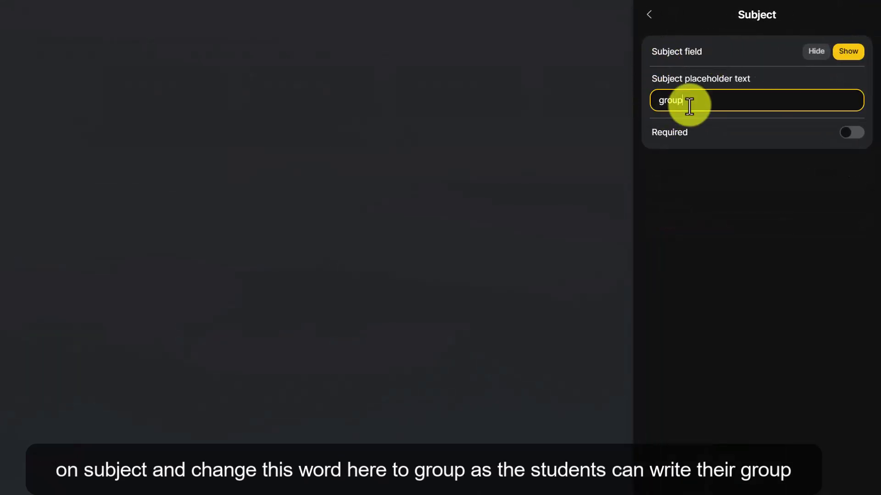
{"action": "key", "text": "BackSpace"}
{"action": "key", "text": "BackSpace"}
{"action": "key", "text": "BackSpace"}
{"action": "key", "text": "BackSpace"}
{"action": "key", "text": "BackSpace"}
{"action": "type", "text": "g"}
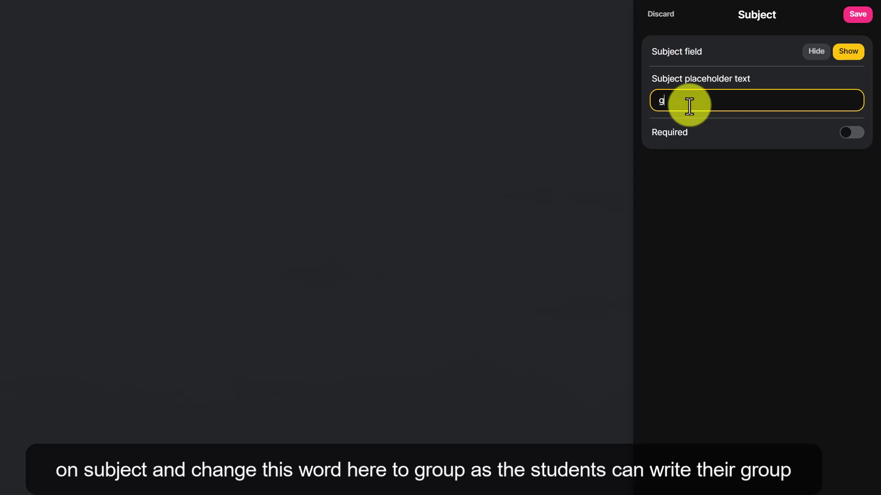
{"action": "type", "text": "roup"}
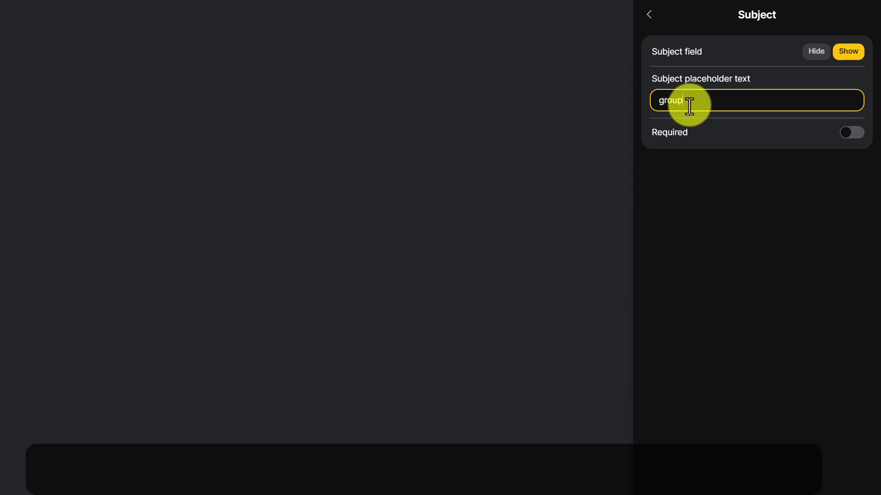
{"action": "left_click", "coordinate": [851, 54]}
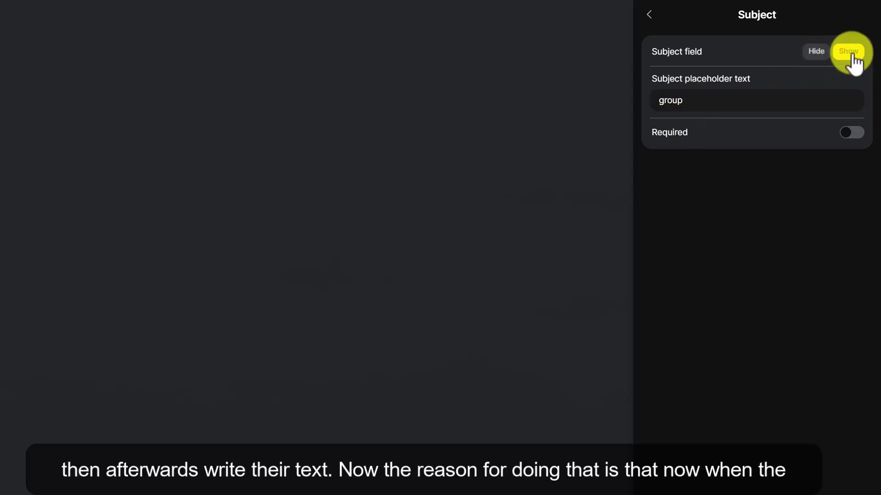
{"action": "left_click", "coordinate": [649, 15]}
{"action": "left_click", "coordinate": [648, 15]}
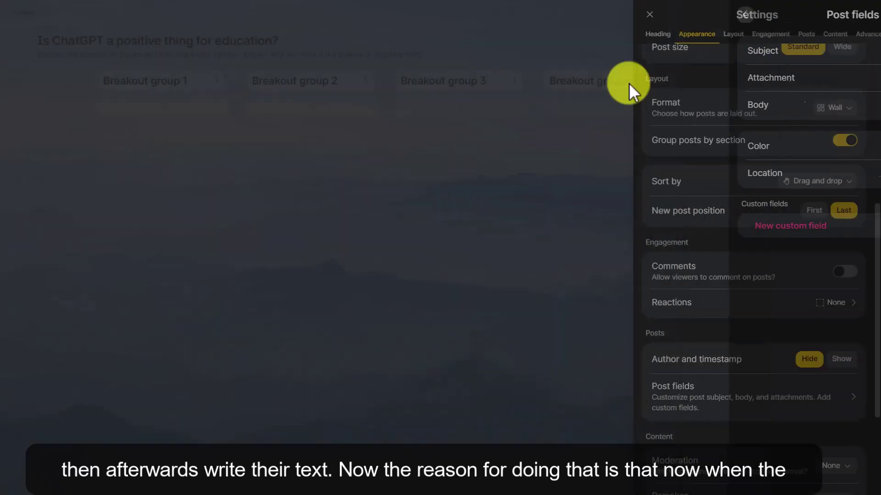
{"action": "left_click", "coordinate": [649, 15]}
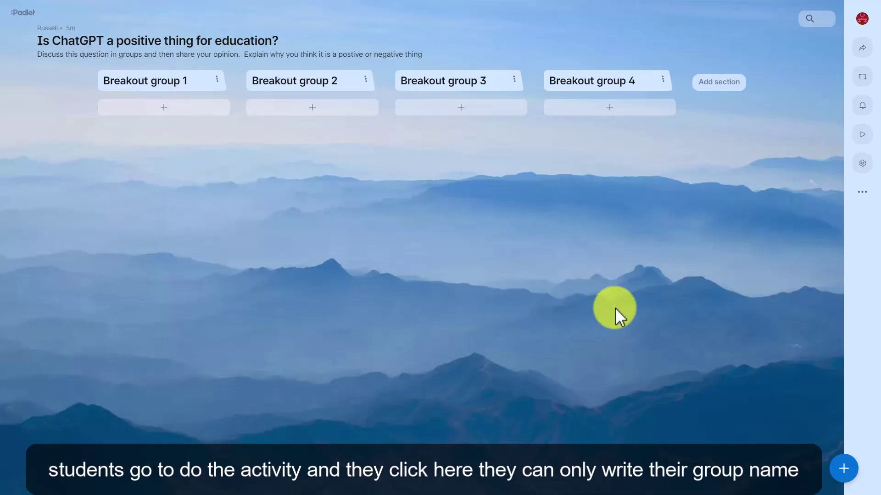
Preview the empty post form from the board and from the Breakout group 1 and 2 sections, closing each draft unpublished
{"action": "left_click", "coordinate": [842, 468]}
{"action": "left_click", "coordinate": [633, 267]}
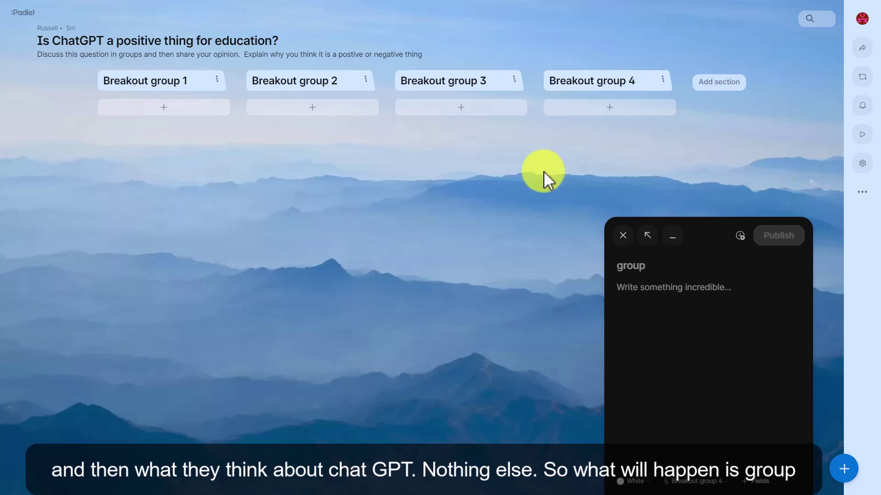
{"action": "left_click", "coordinate": [622, 235]}
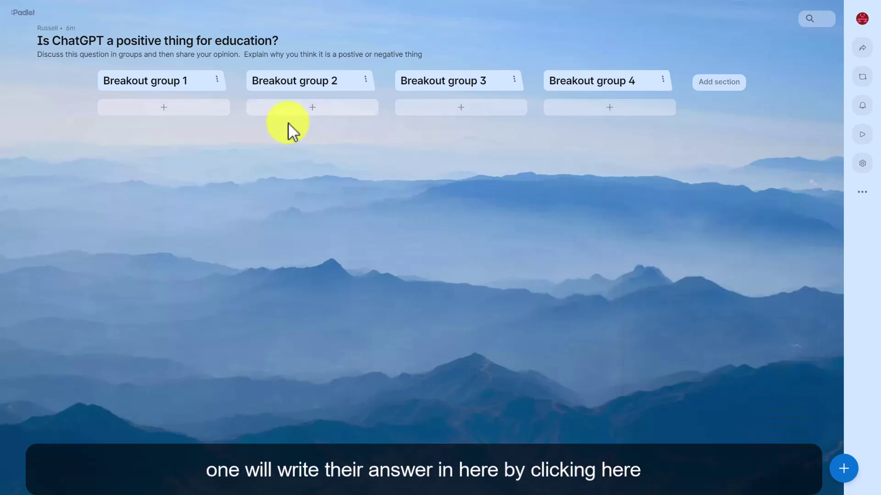
{"action": "left_click", "coordinate": [167, 110]}
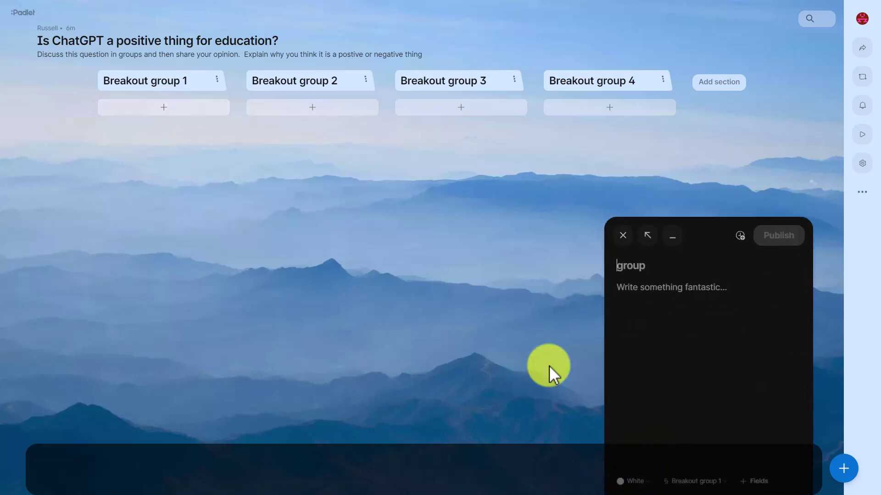
{"action": "left_click", "coordinate": [622, 236]}
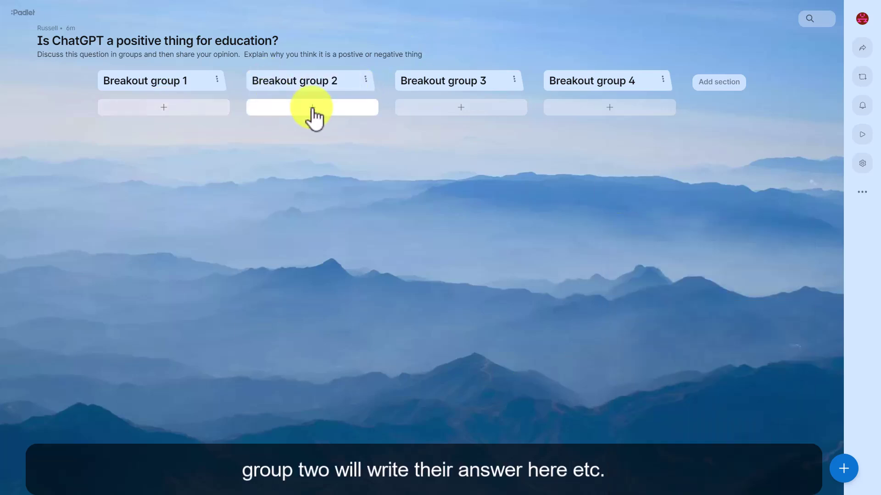
{"action": "left_click", "coordinate": [311, 110]}
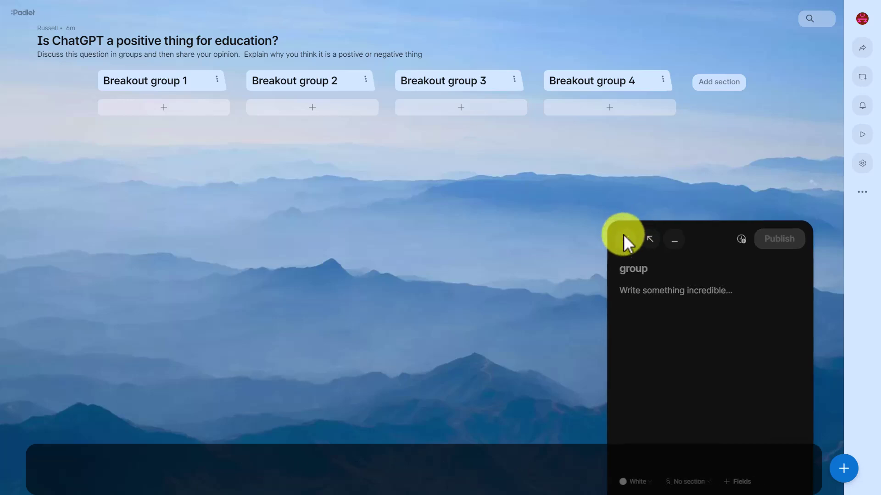
{"action": "left_click", "coordinate": [623, 235]}
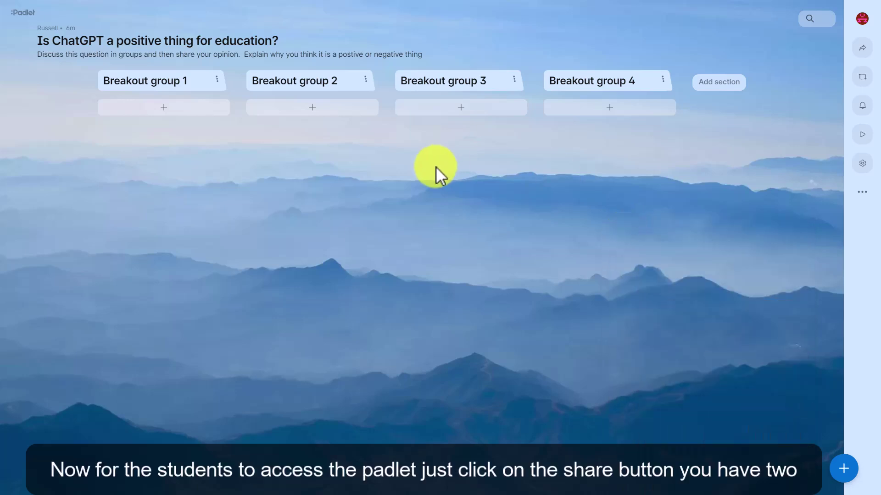
Copy the board's share link to the clipboard and display its QR code for the students
{"action": "left_click", "coordinate": [861, 51]}
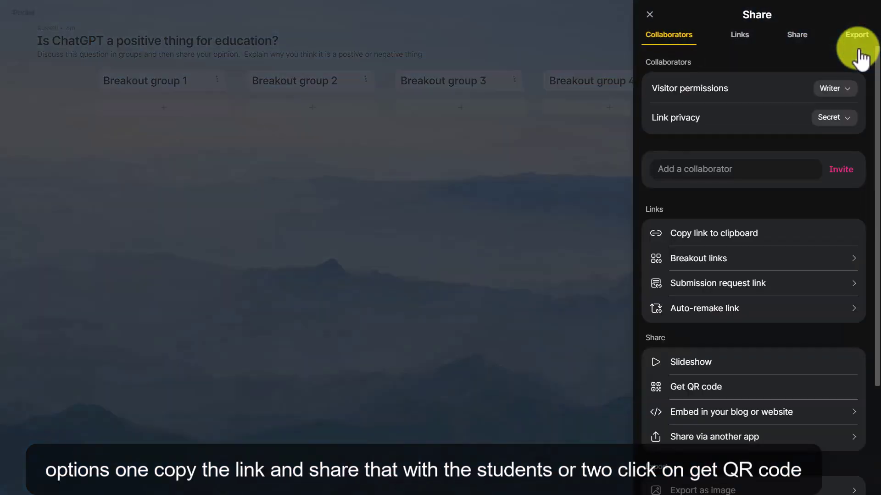
{"action": "left_click", "coordinate": [702, 234]}
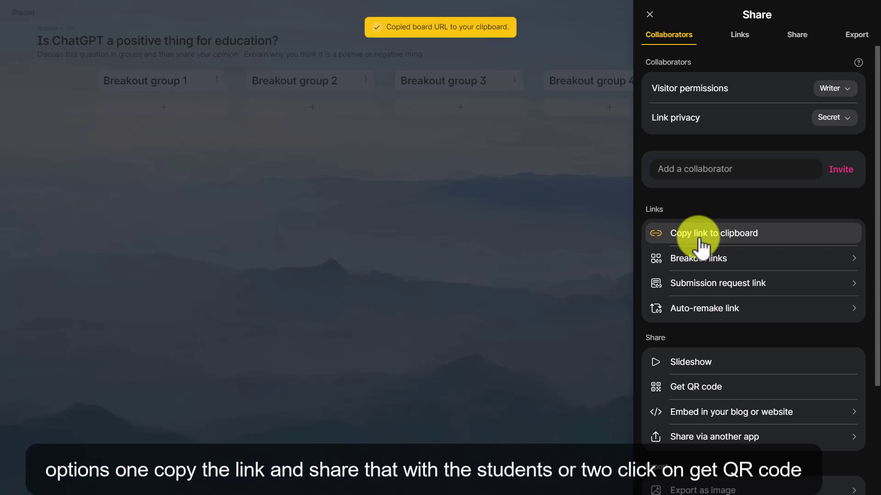
{"action": "left_click", "coordinate": [692, 388]}
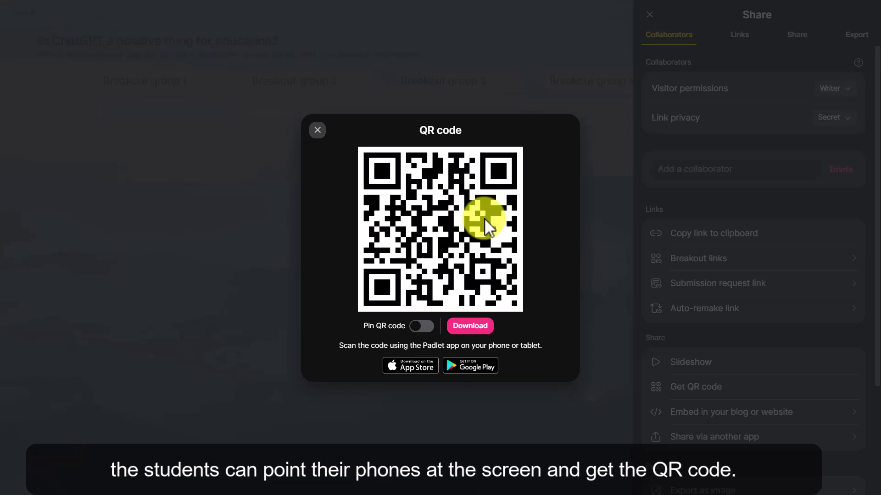
{"action": "left_click", "coordinate": [299, 34]}
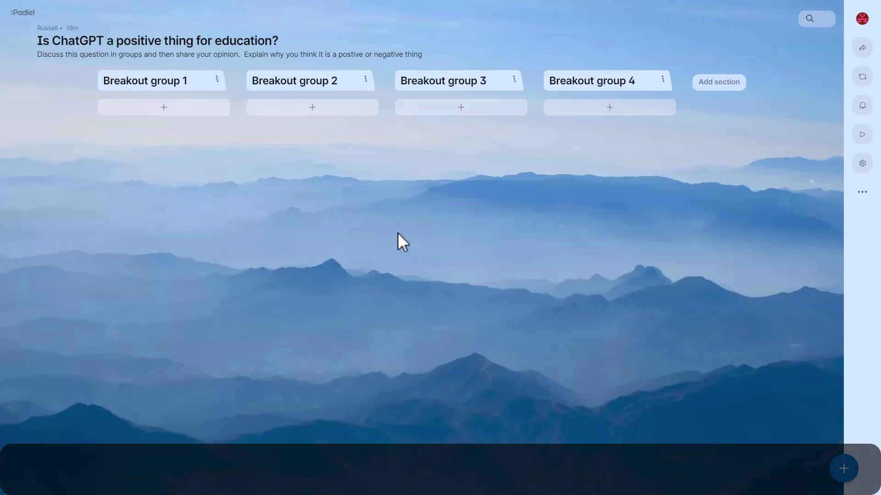
In the board's post field settings, hide the body field and save the change
{"action": "left_click", "coordinate": [863, 167]}
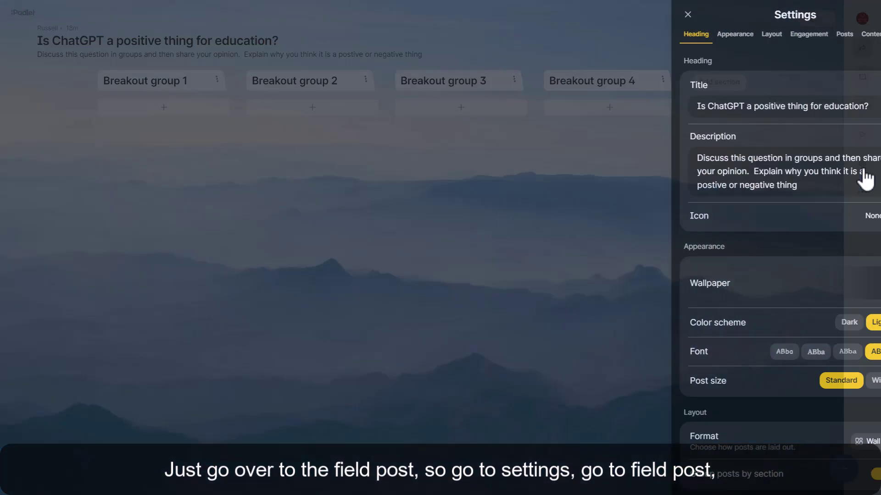
{"action": "scroll", "coordinate": [838, 337], "scroll_direction": "down", "scroll_amount": 8}
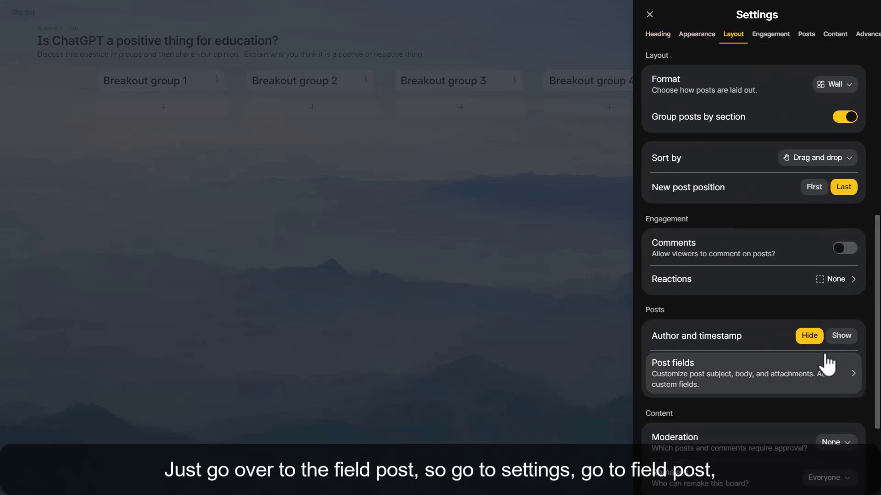
{"action": "left_click", "coordinate": [749, 379]}
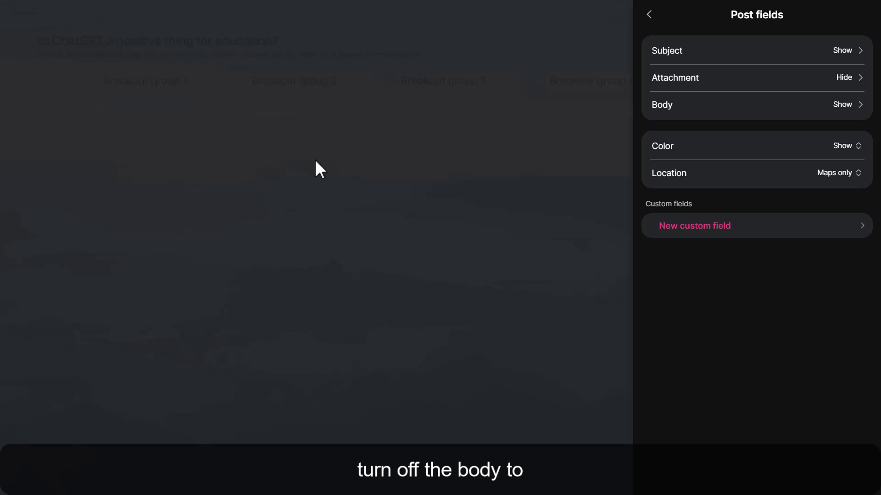
{"action": "left_click", "coordinate": [808, 113]}
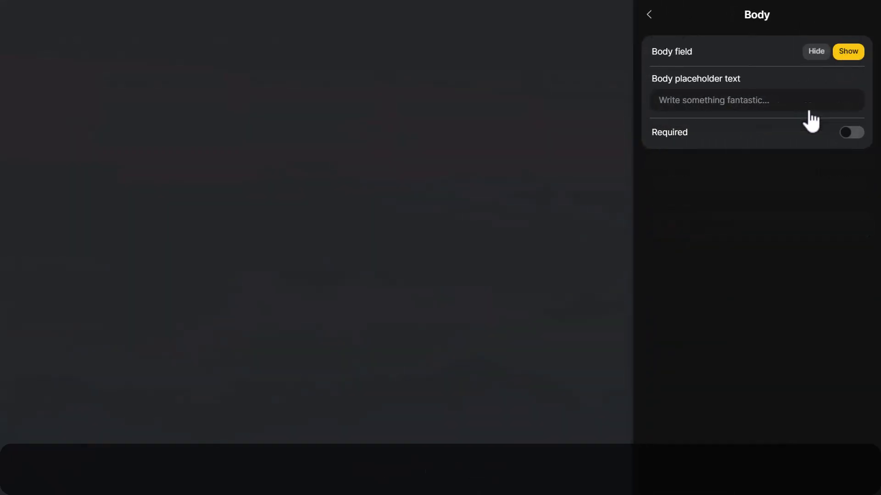
{"action": "left_click", "coordinate": [817, 56]}
{"action": "left_click", "coordinate": [858, 16]}
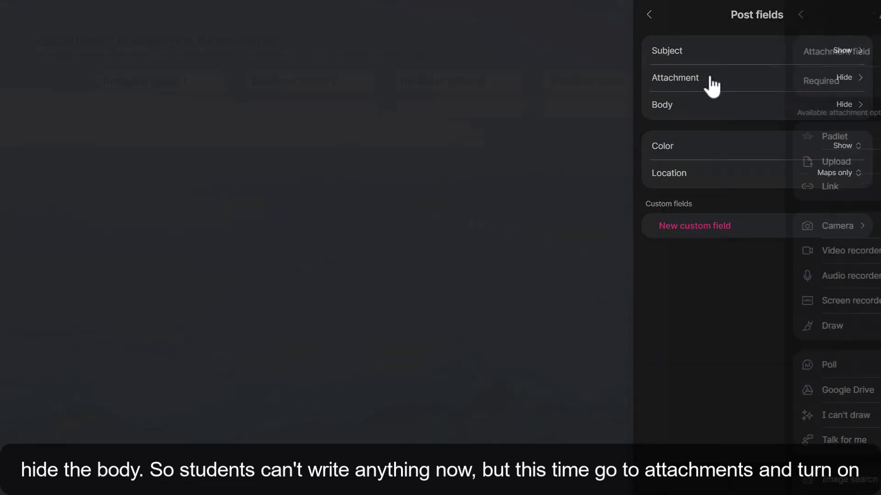
Enable only the audio recorder as a post attachment option, save it, and return to the board
{"action": "left_click", "coordinate": [711, 85]}
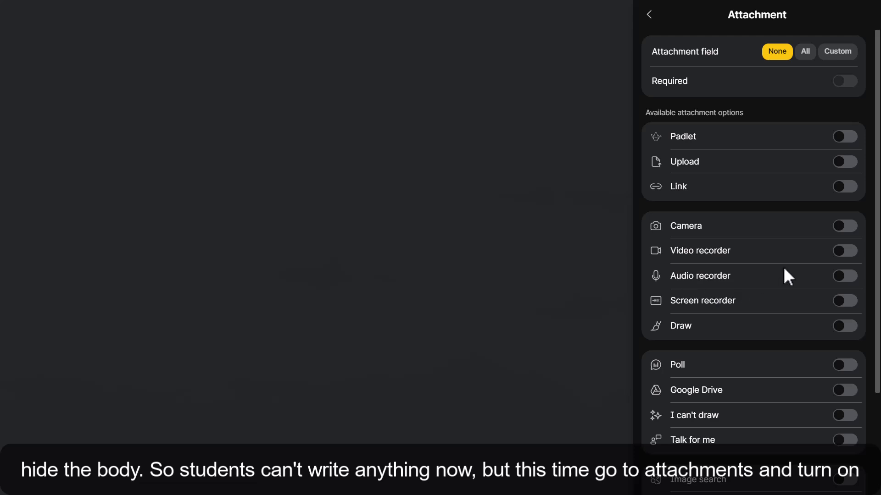
{"action": "left_click", "coordinate": [847, 277]}
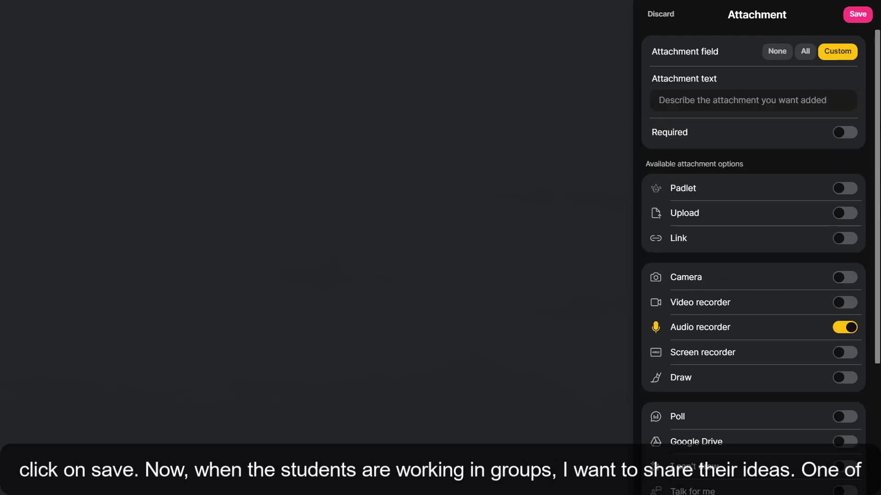
{"action": "left_click", "coordinate": [854, 21]}
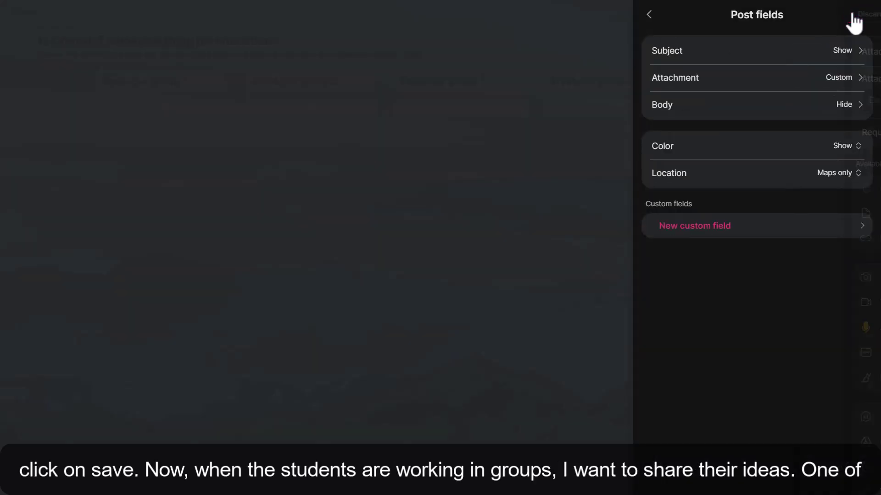
{"action": "left_click", "coordinate": [648, 16]}
{"action": "left_click", "coordinate": [650, 16]}
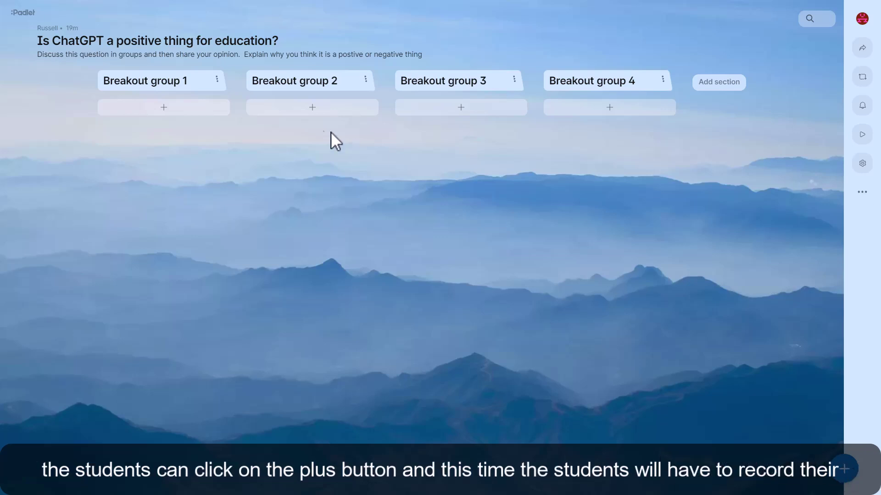
Start a new post in the Breakout group 1 section
{"action": "left_click", "coordinate": [163, 108]}
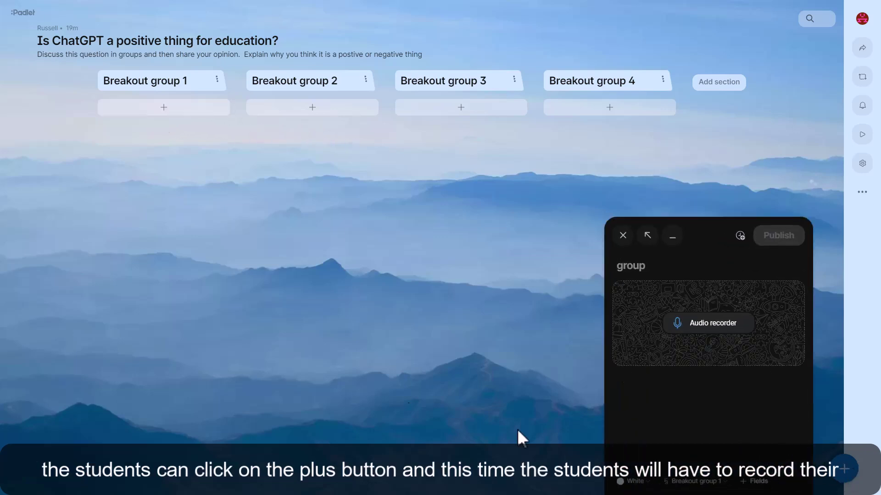